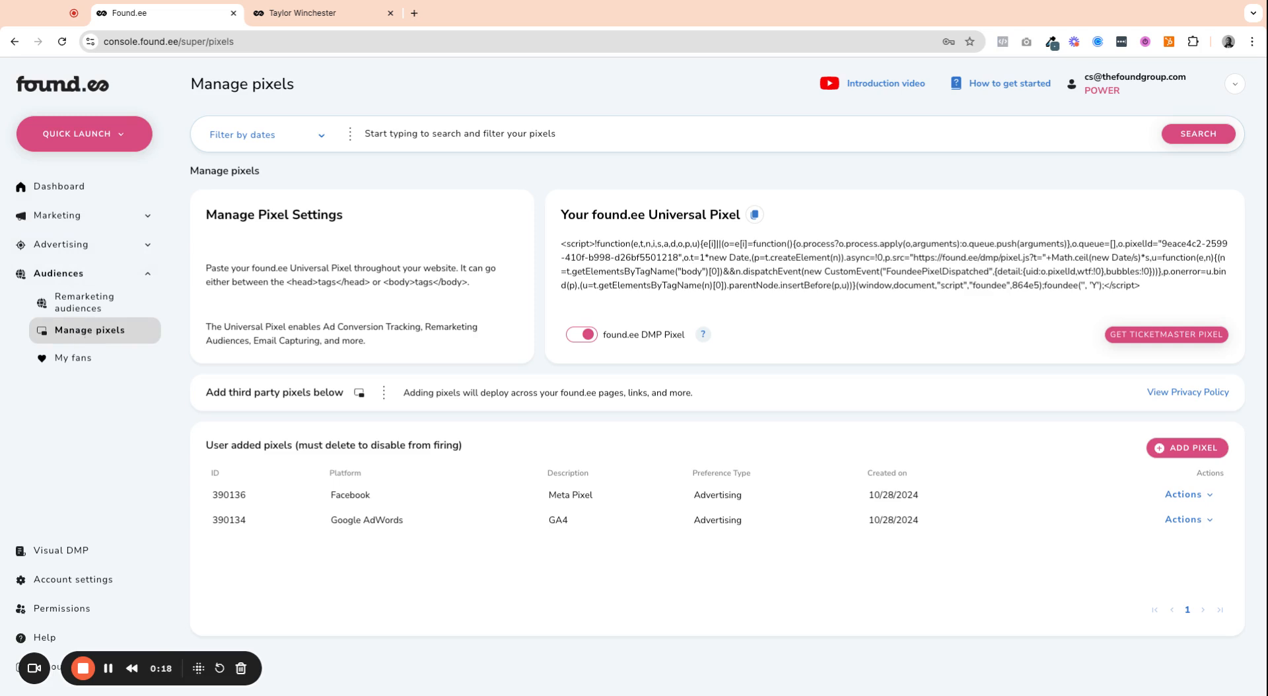
Step: Review the Universal Pixel script and the Facebook and Google AdWords entries among the user added pixels
click(564, 247)
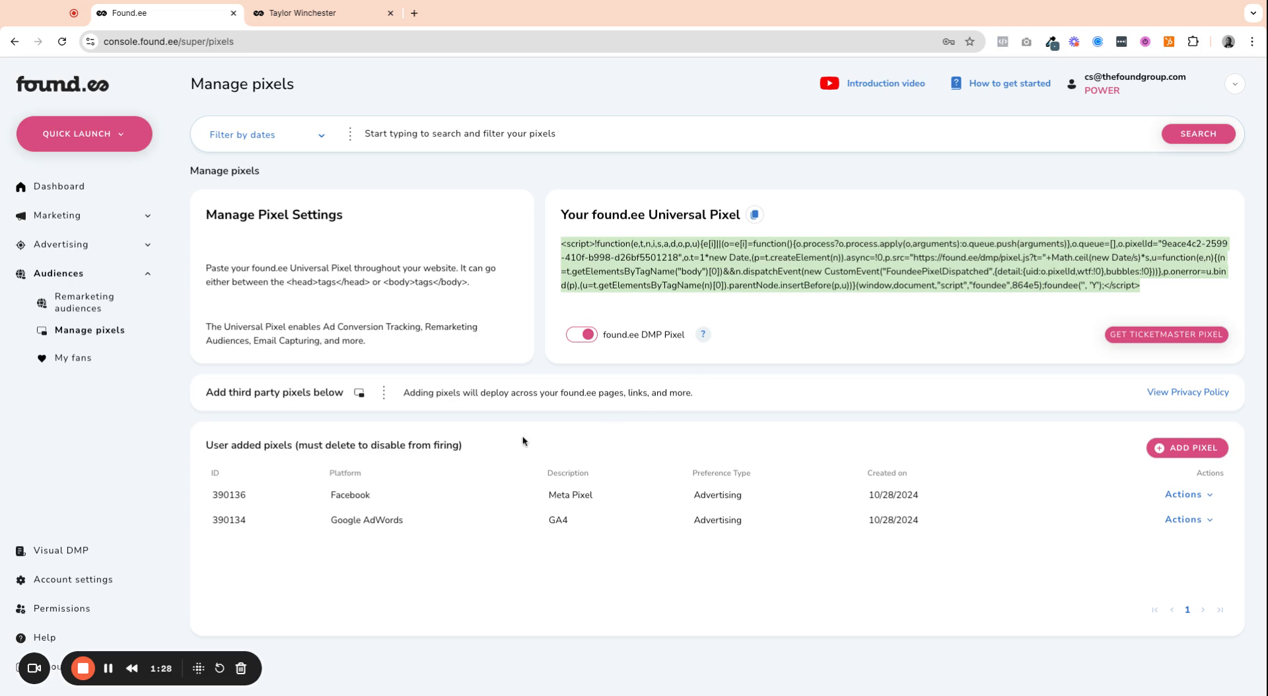
drag(203, 445, 463, 447)
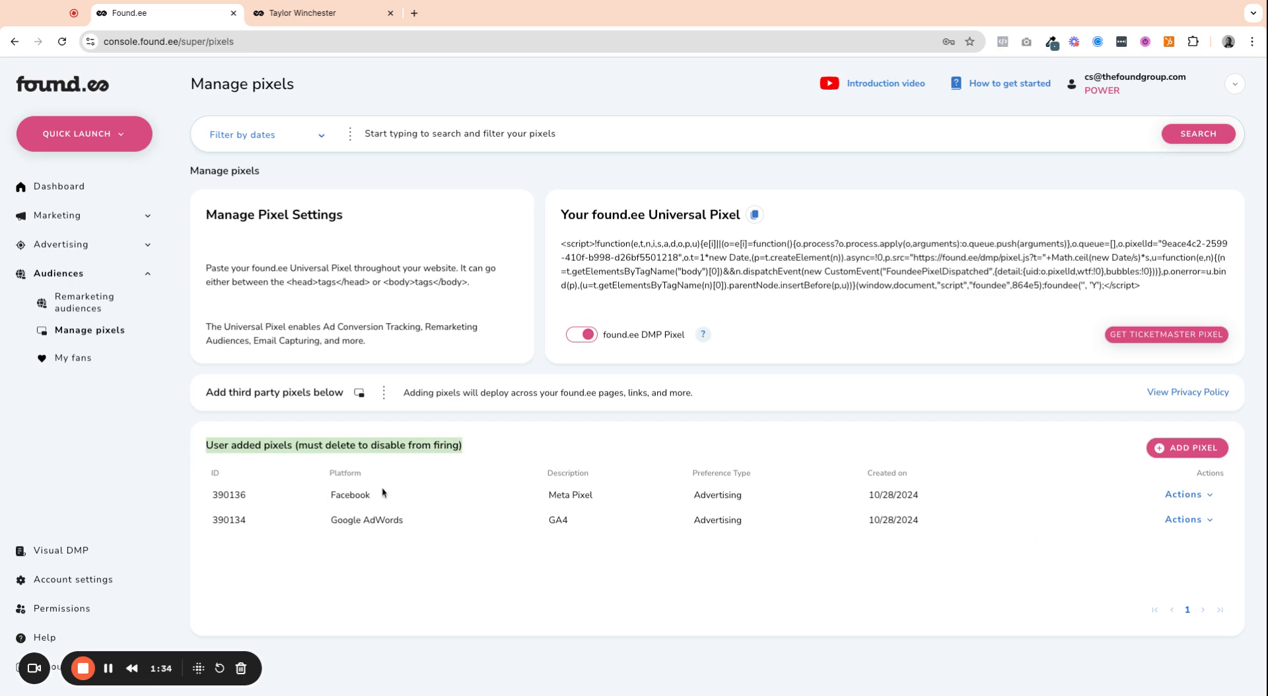
double_click(341, 502)
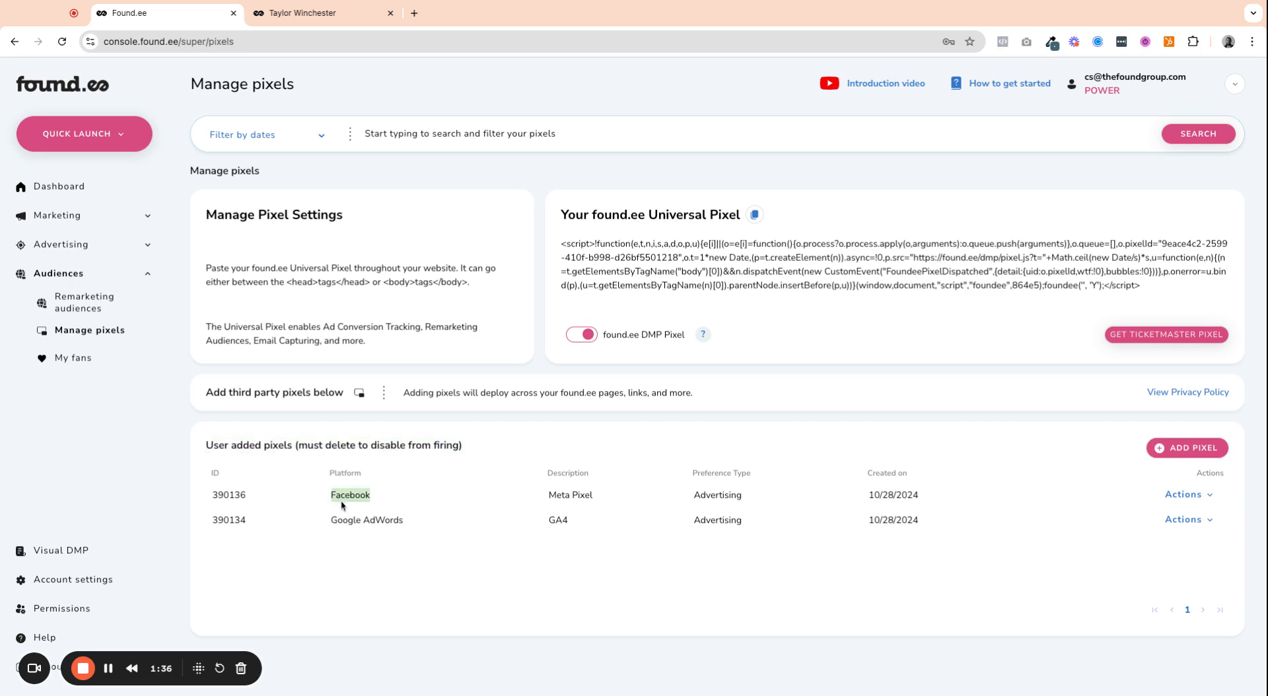
double_click(554, 522)
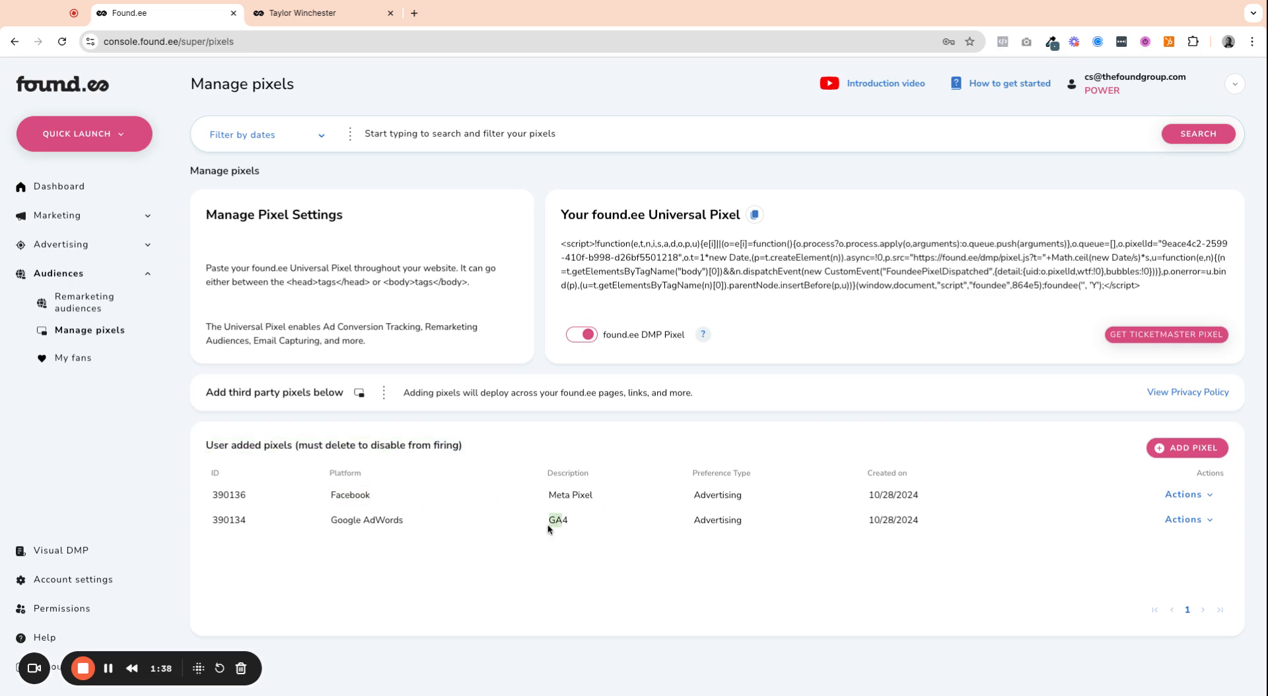
double_click(369, 519)
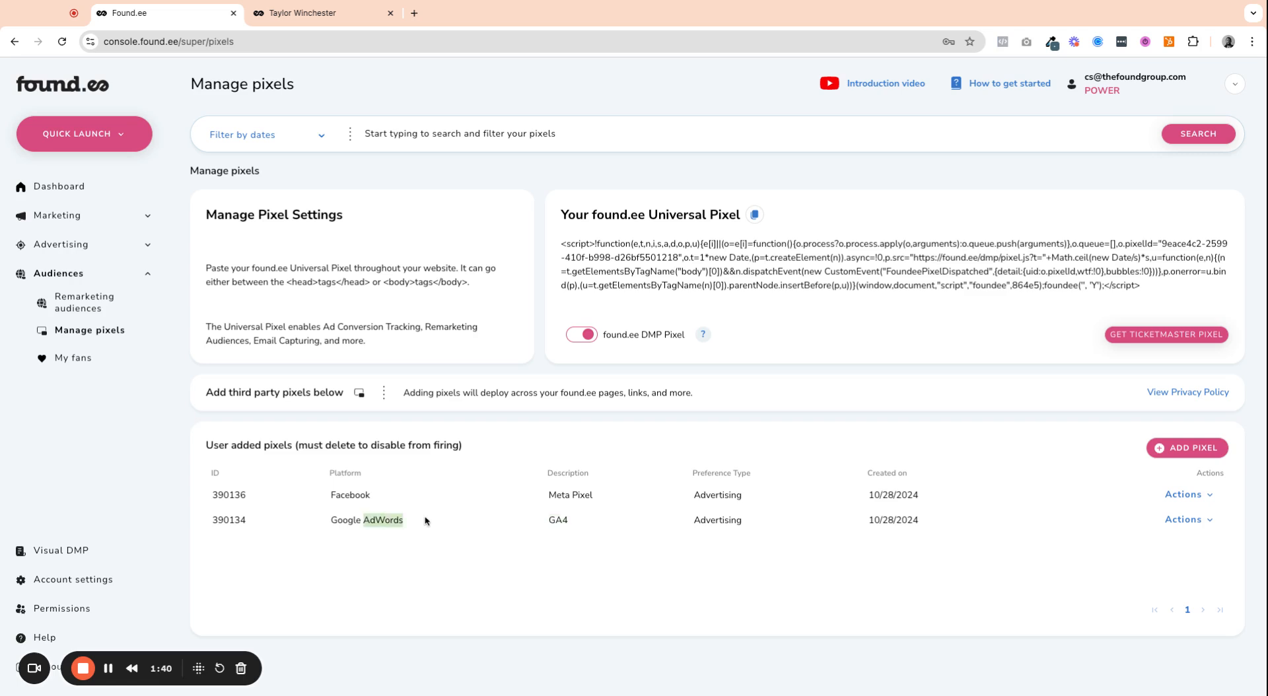
double_click(556, 522)
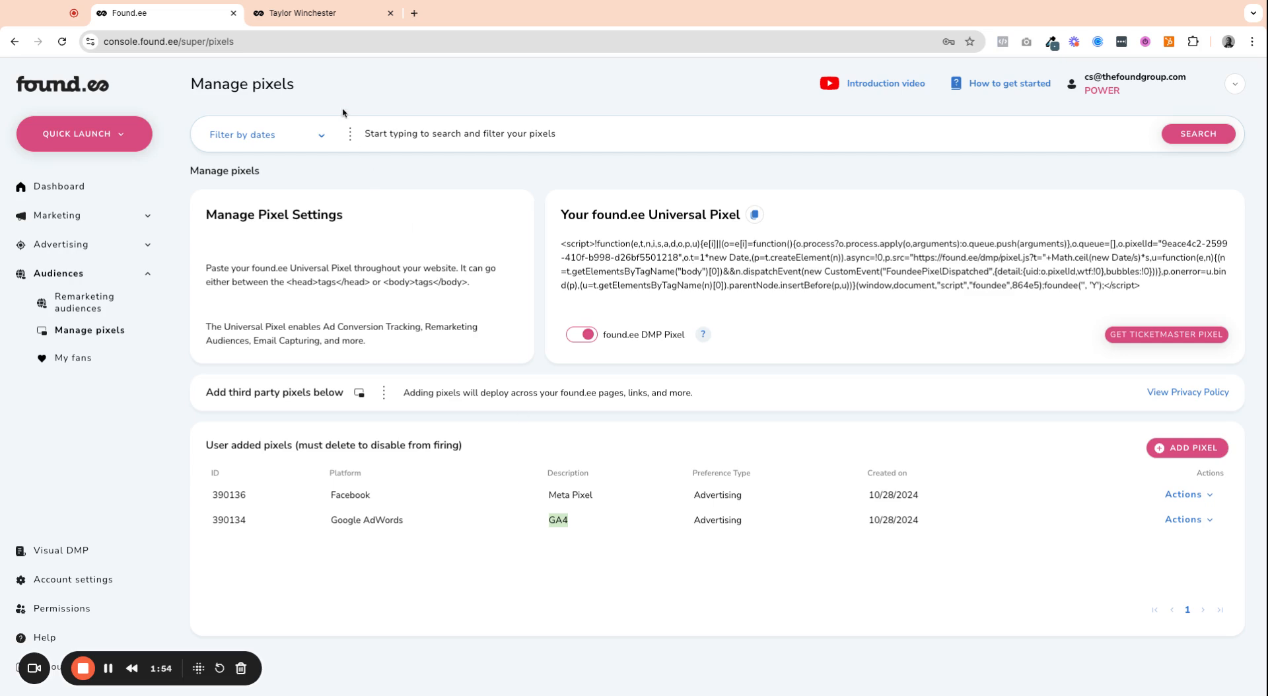
Step: Look through the artist's biolink landing page in the other browser tab, and return to the pixel management page
click(320, 20)
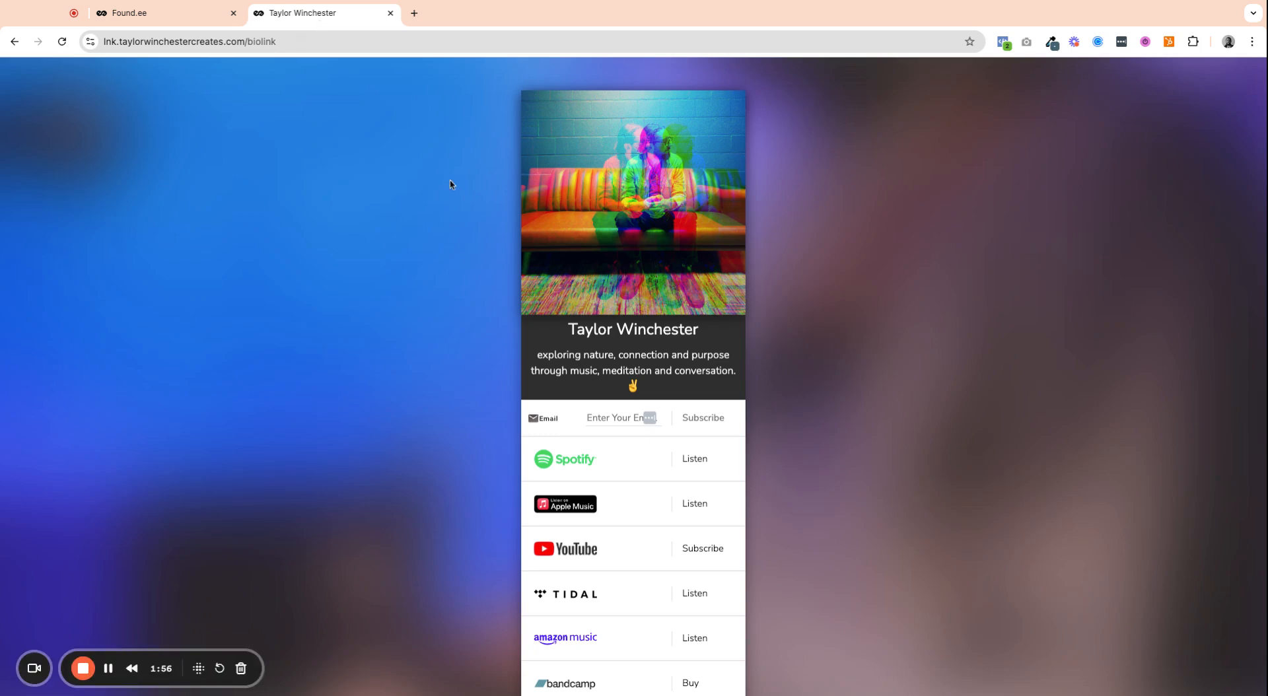
scroll(915, 284, down, 3)
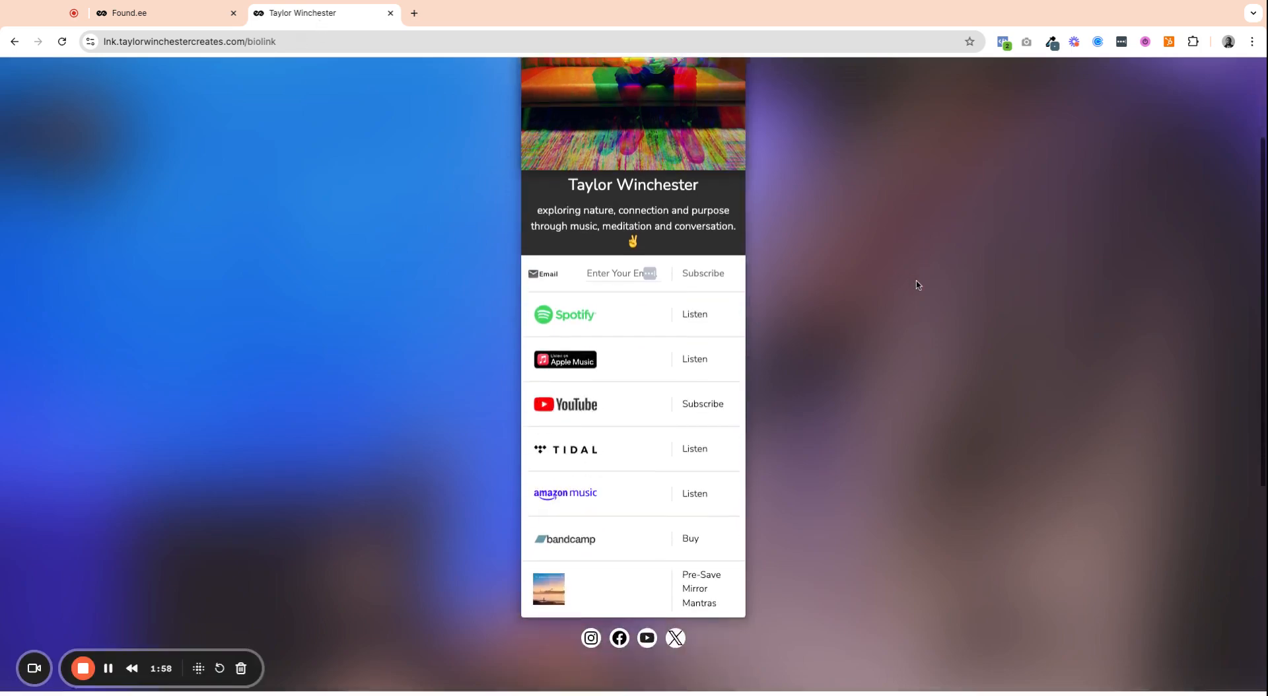
scroll(911, 278, up, 3)
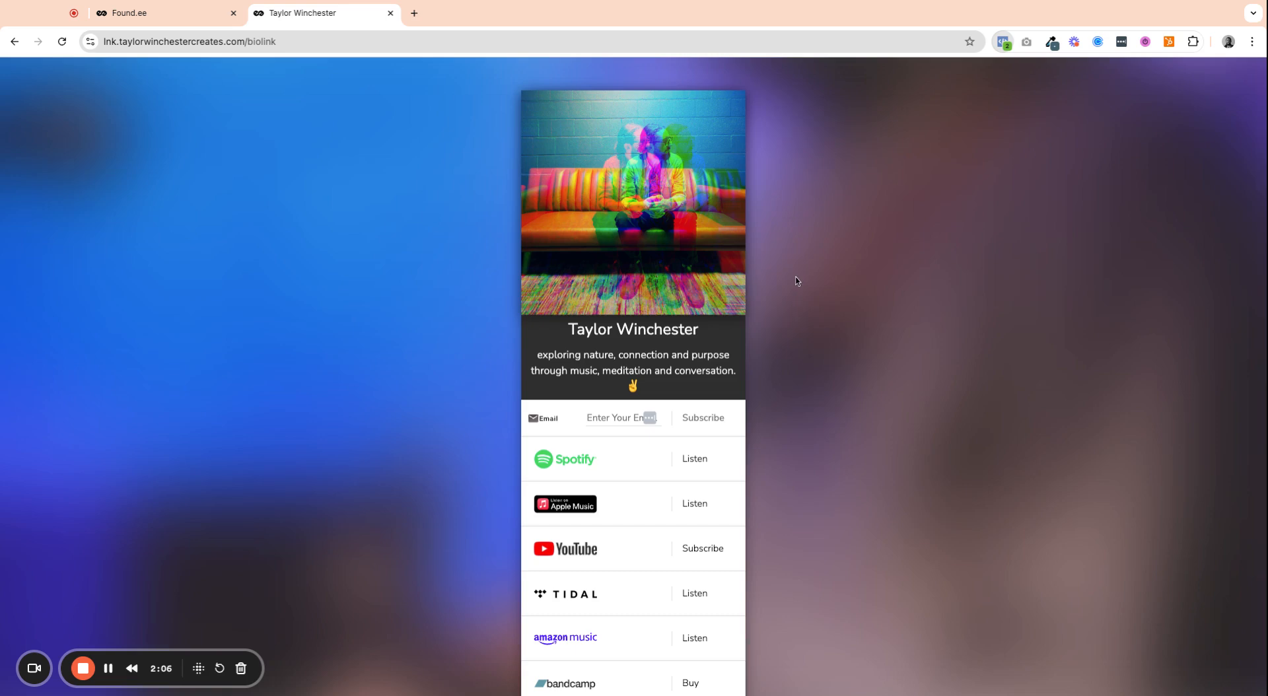
click(184, 12)
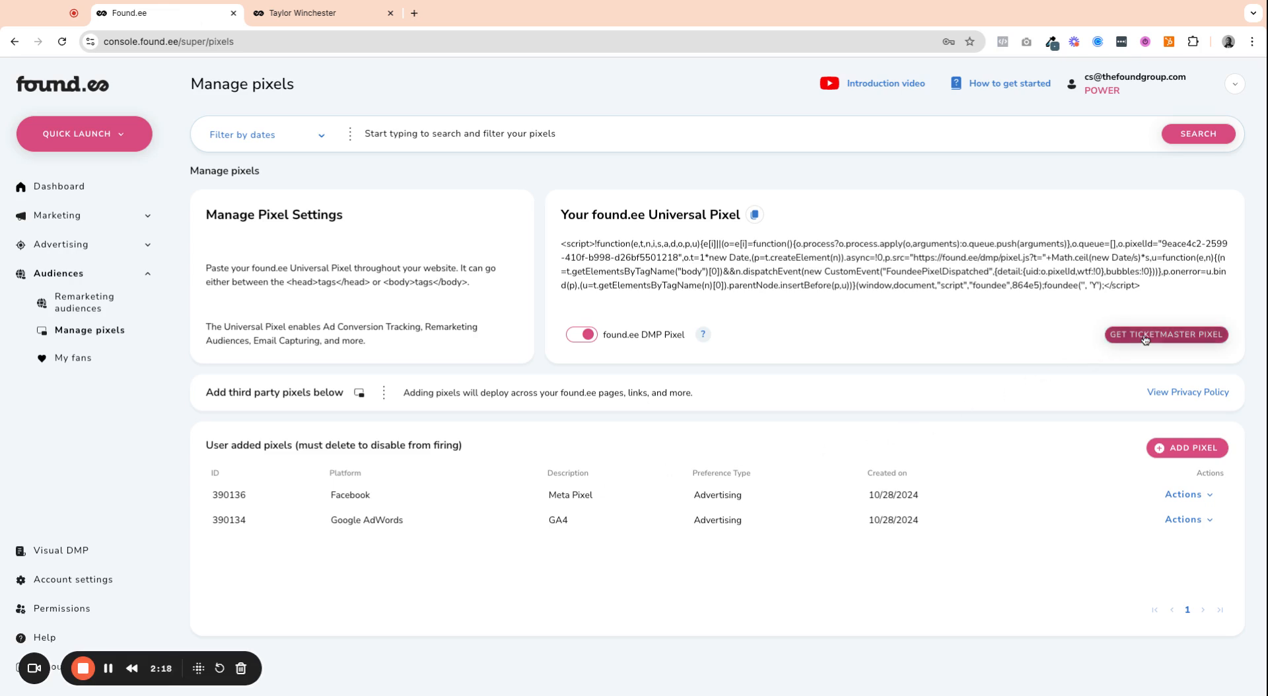
Step: Examine the Ticketmaster pixel option below the Universal Pixel script
scroll(1145, 340, up, 5)
scroll(1145, 341, right, 3)
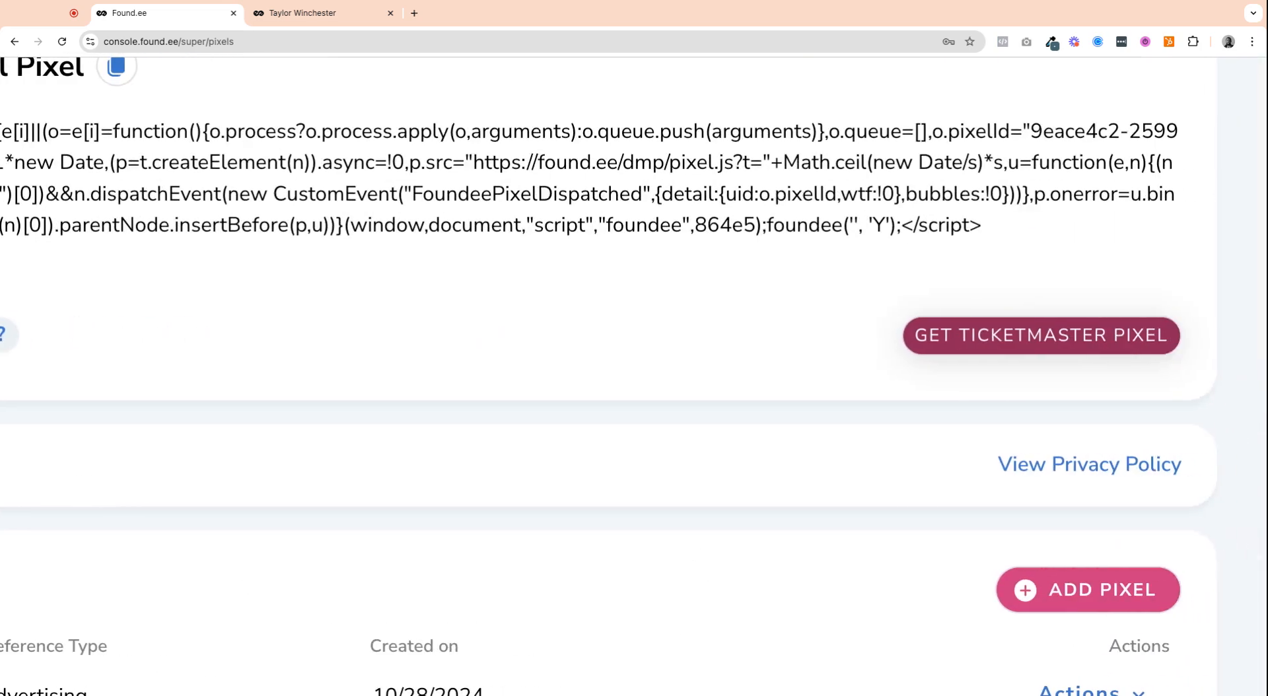
scroll(1146, 340, down, 2)
scroll(1145, 340, down, 3)
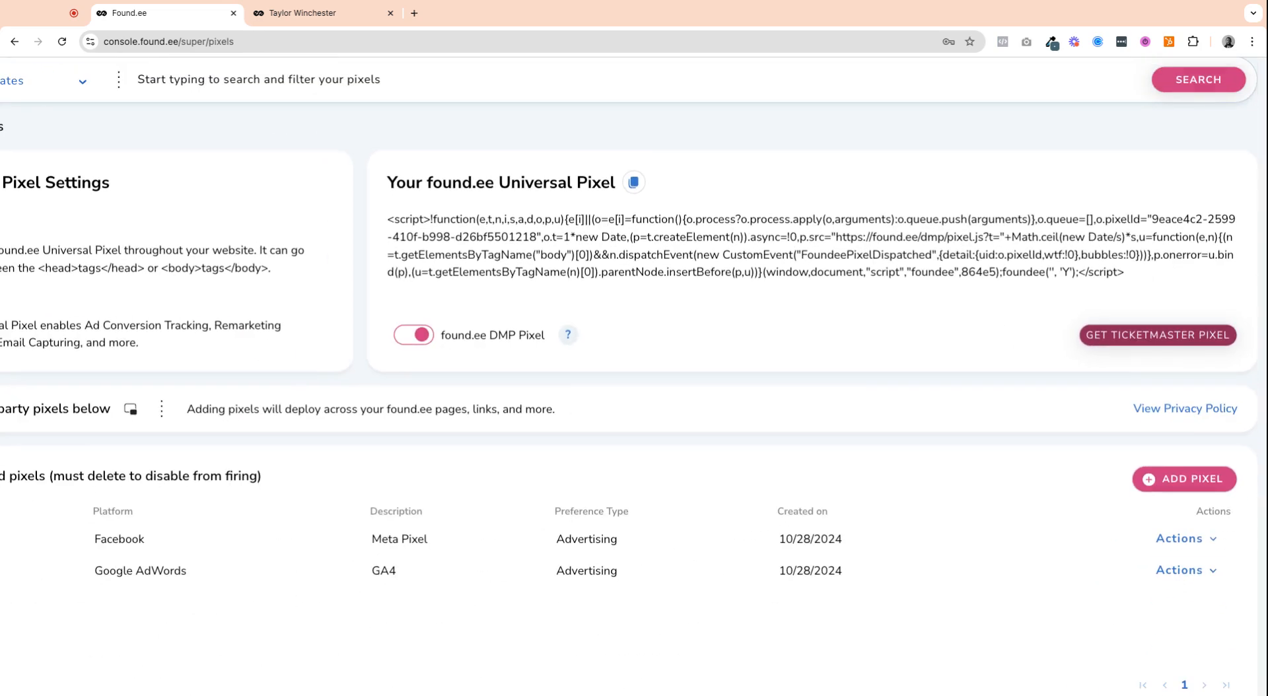
scroll(1145, 340, down, 3)
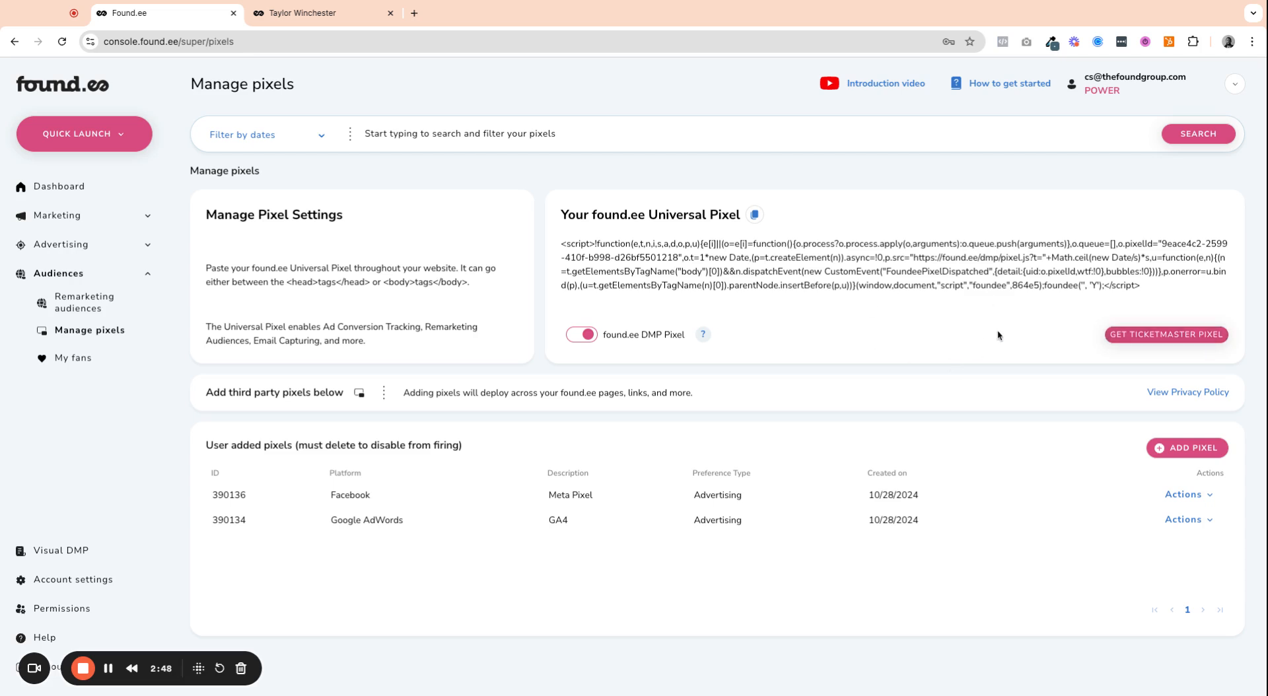
Step: Open the form for adding a third-party pixel, inspect its code field, and close it without creating a pixel
click(1164, 448)
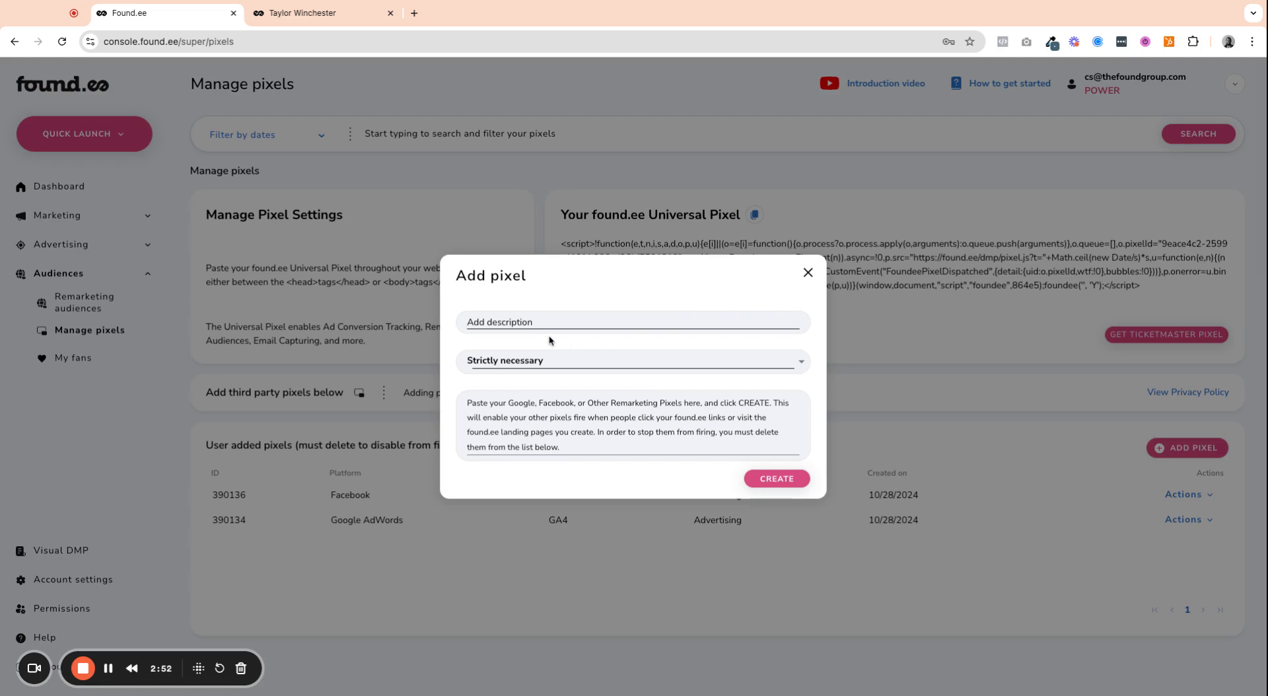
click(593, 408)
click(815, 271)
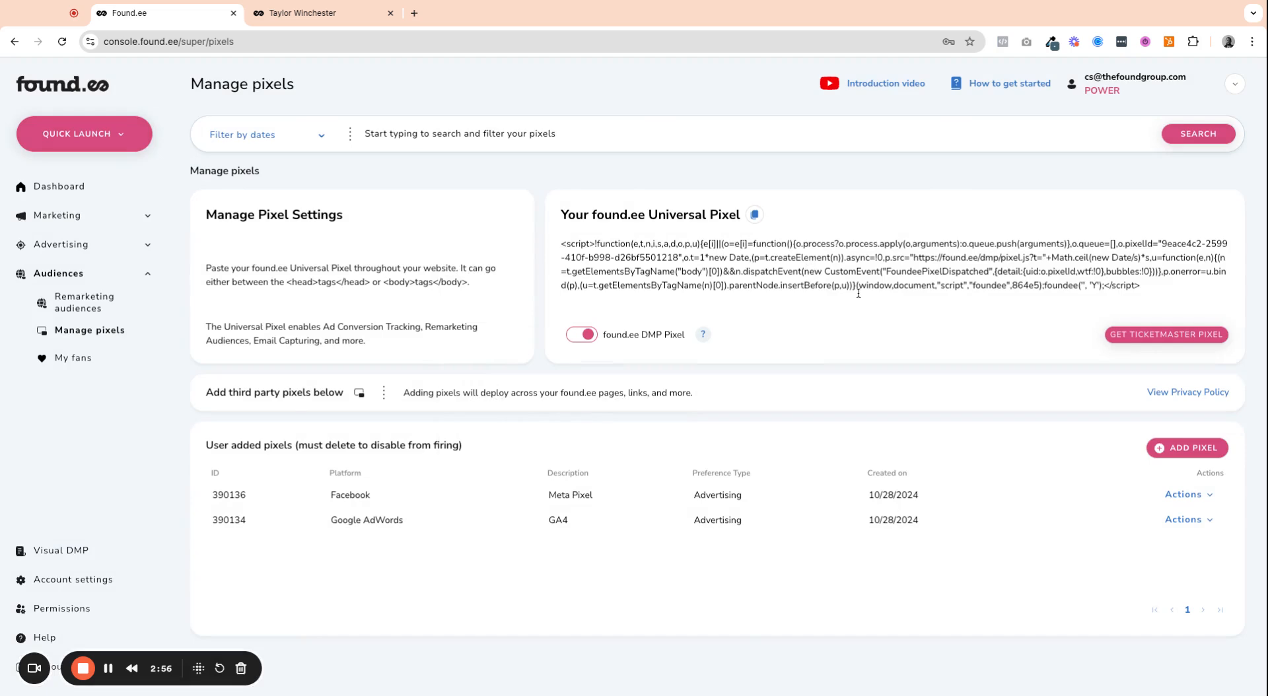
Step: Open the Facebook Meta Pixel for editing and view its preference type options, keeping Advertising
click(1189, 499)
click(1181, 529)
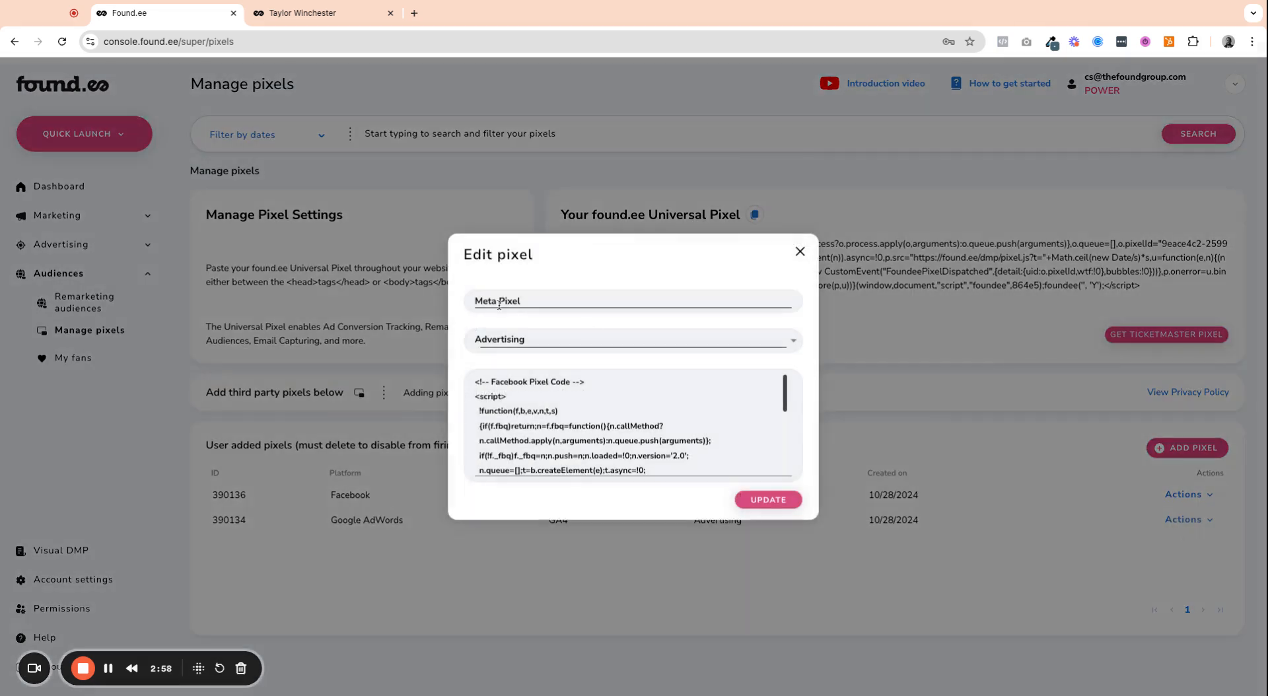
click(518, 349)
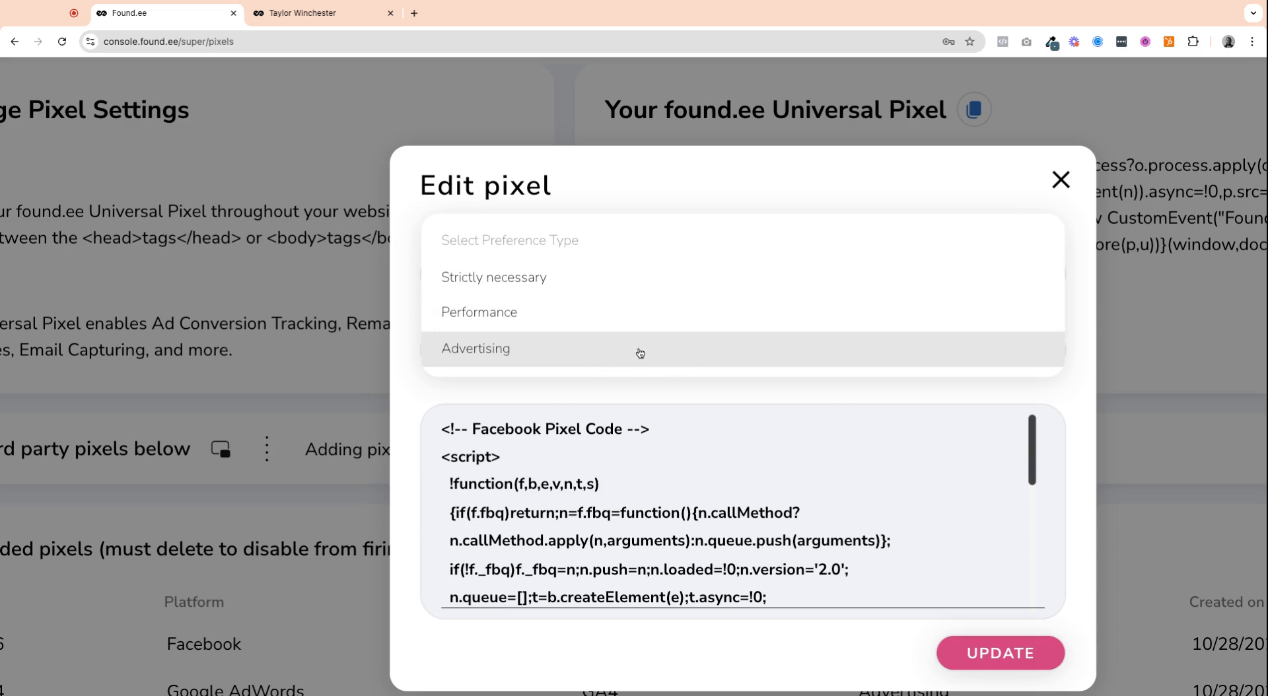
click(1057, 183)
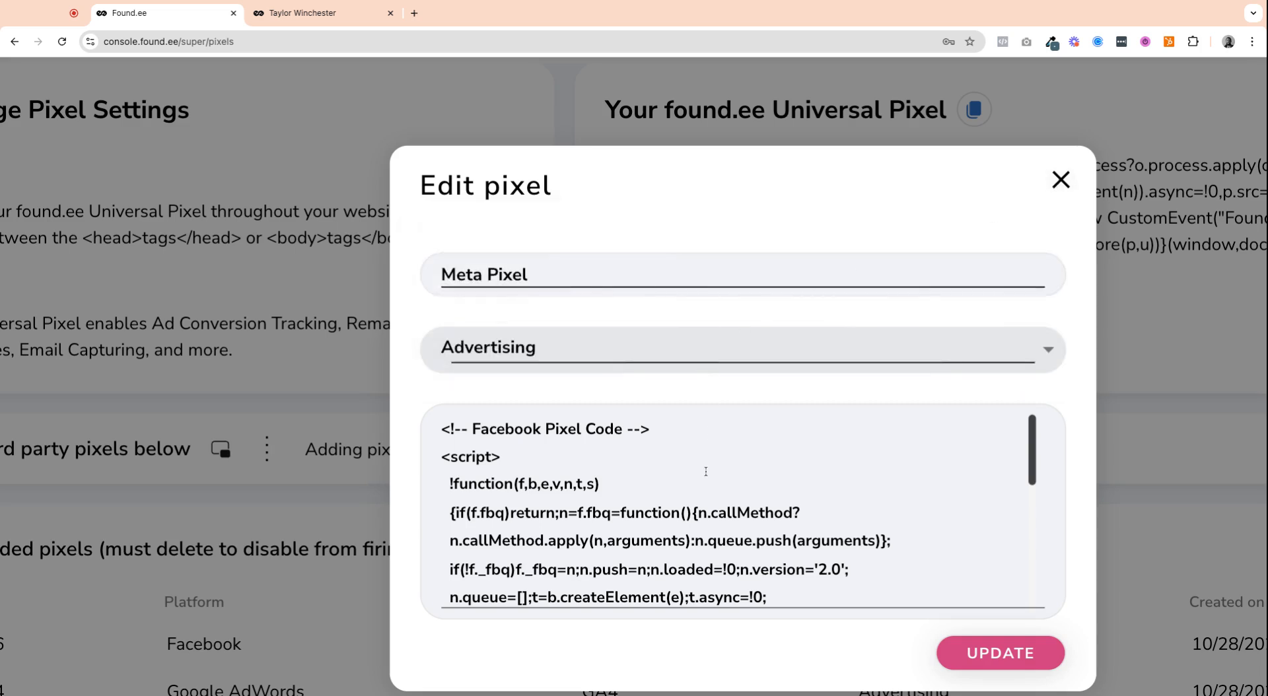
Step: Read the Meta Pixel's code through to the pixel ID placeholder at its end, and close the pixel without updating
scroll(705, 473, down, 1)
scroll(706, 473, down, 3)
scroll(818, 360, down, 1)
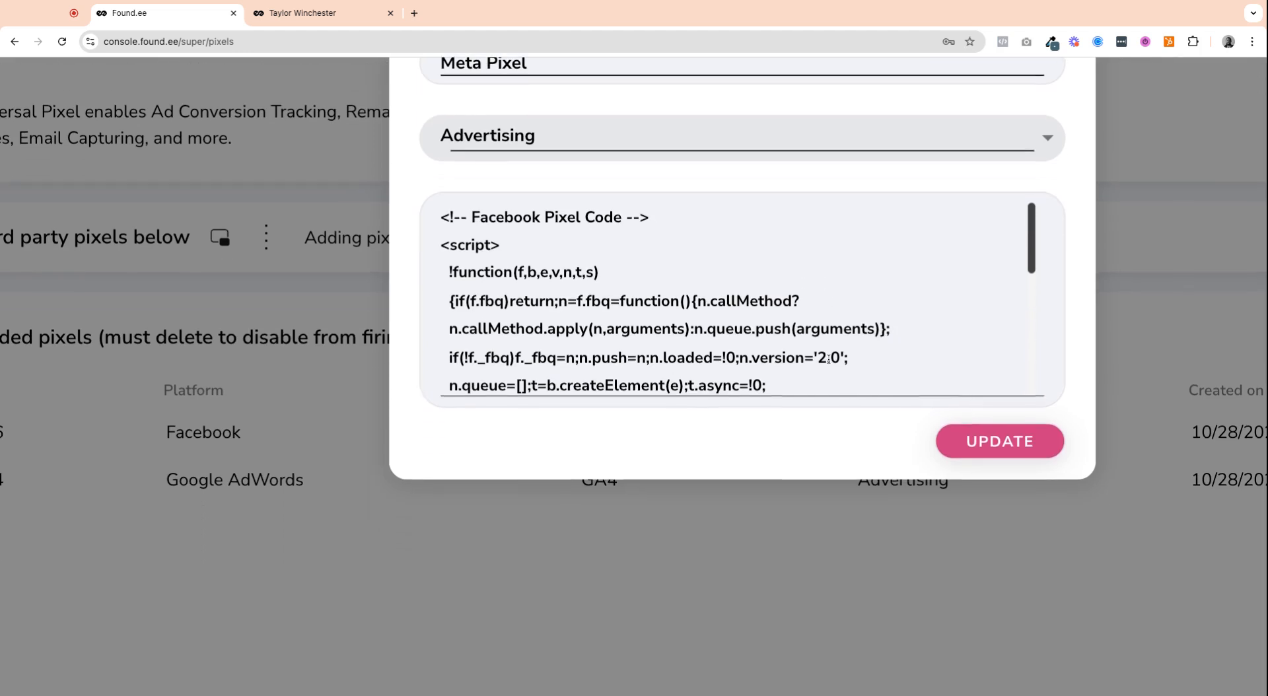
scroll(881, 320, up, 1)
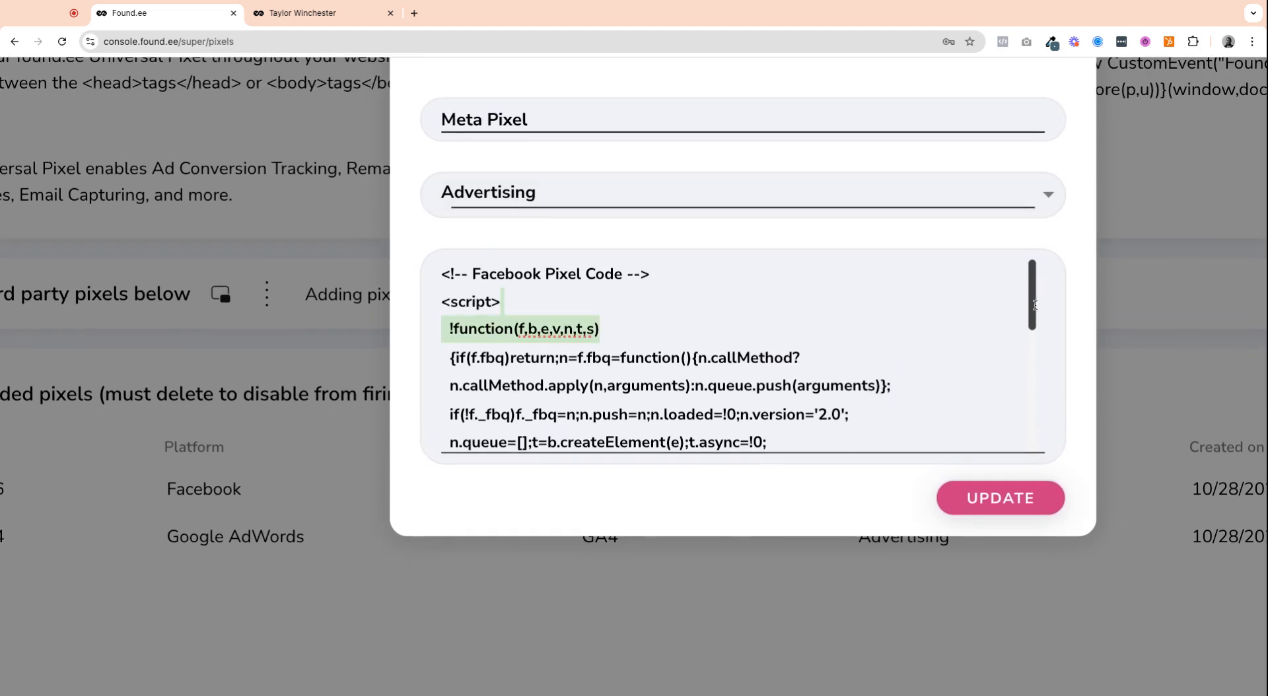
scroll(1034, 310, down, 2)
scroll(1034, 318, down, 4)
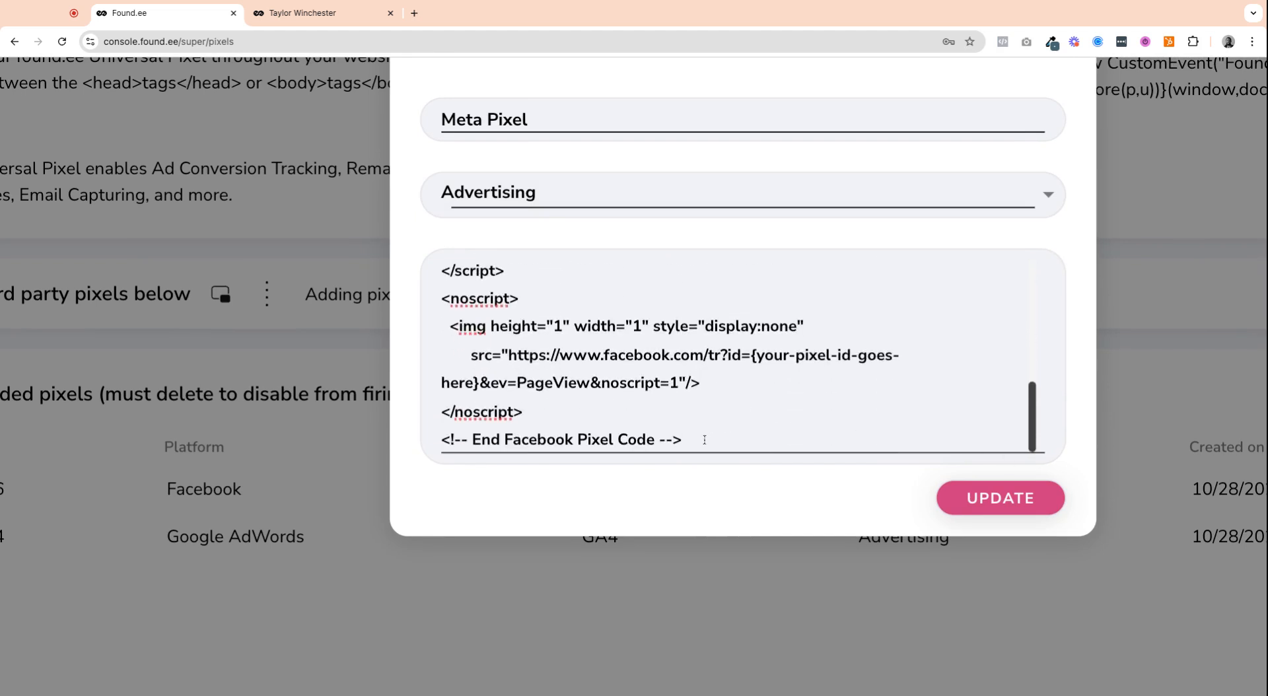
scroll(704, 440, up, 1)
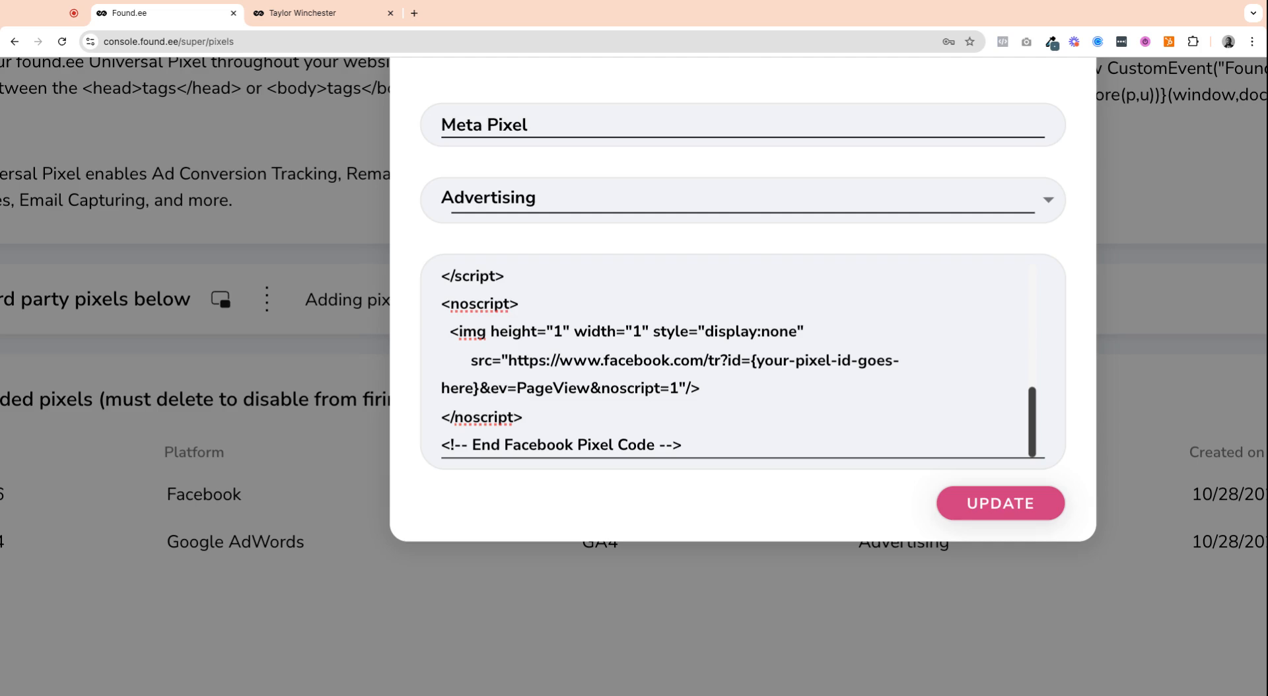
scroll(805, 407, up, 2)
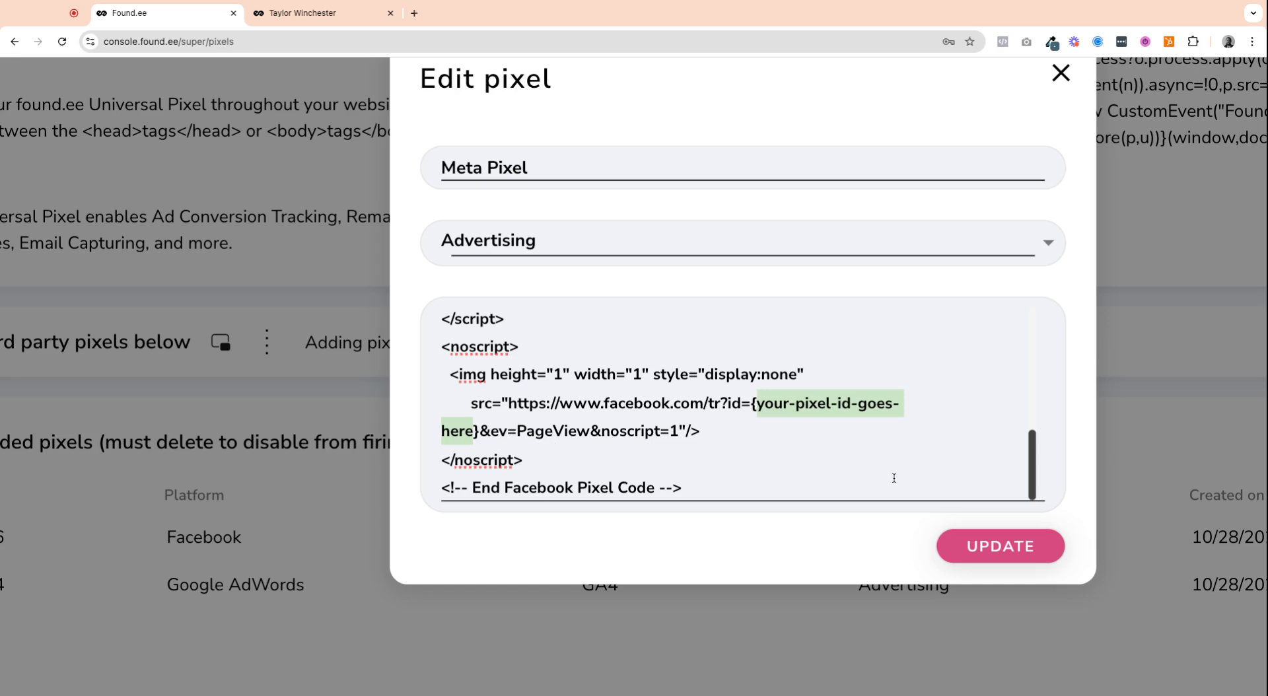
scroll(894, 477, up, 2)
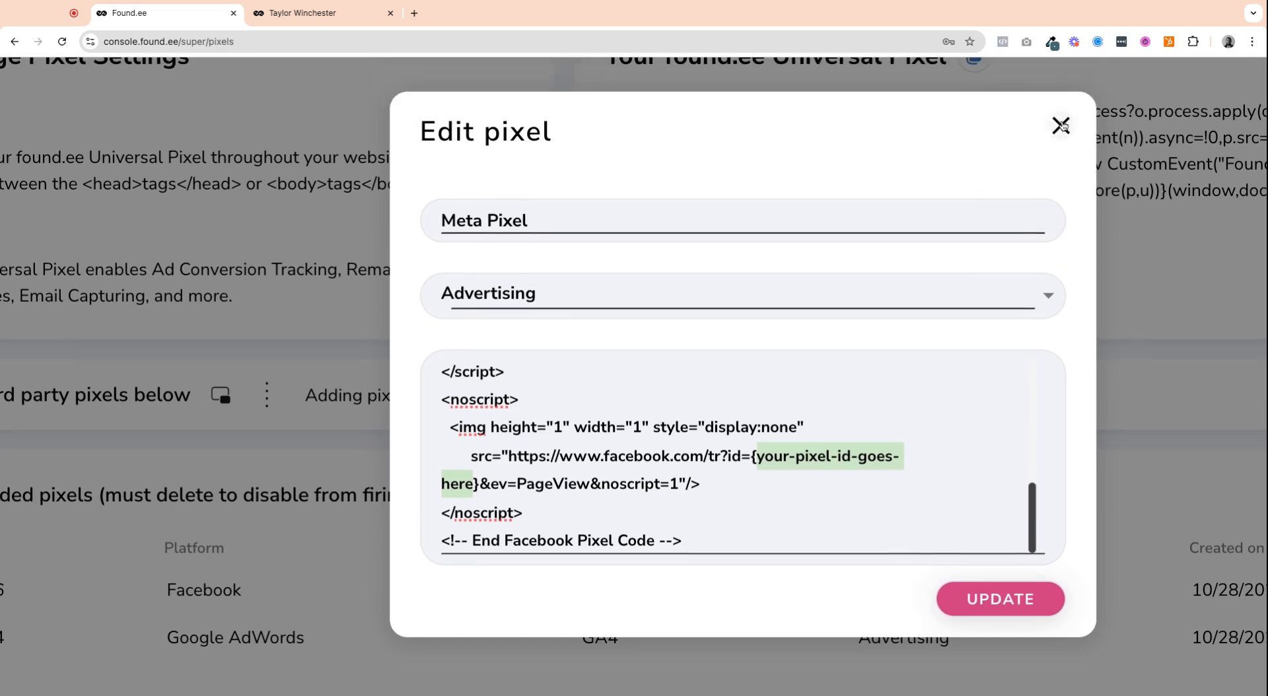
click(1061, 126)
Step: Open the Google AdWords GA4 pixel for editing, inspect its Google tag code, and close it without updating
scroll(1000, 250, down, 1)
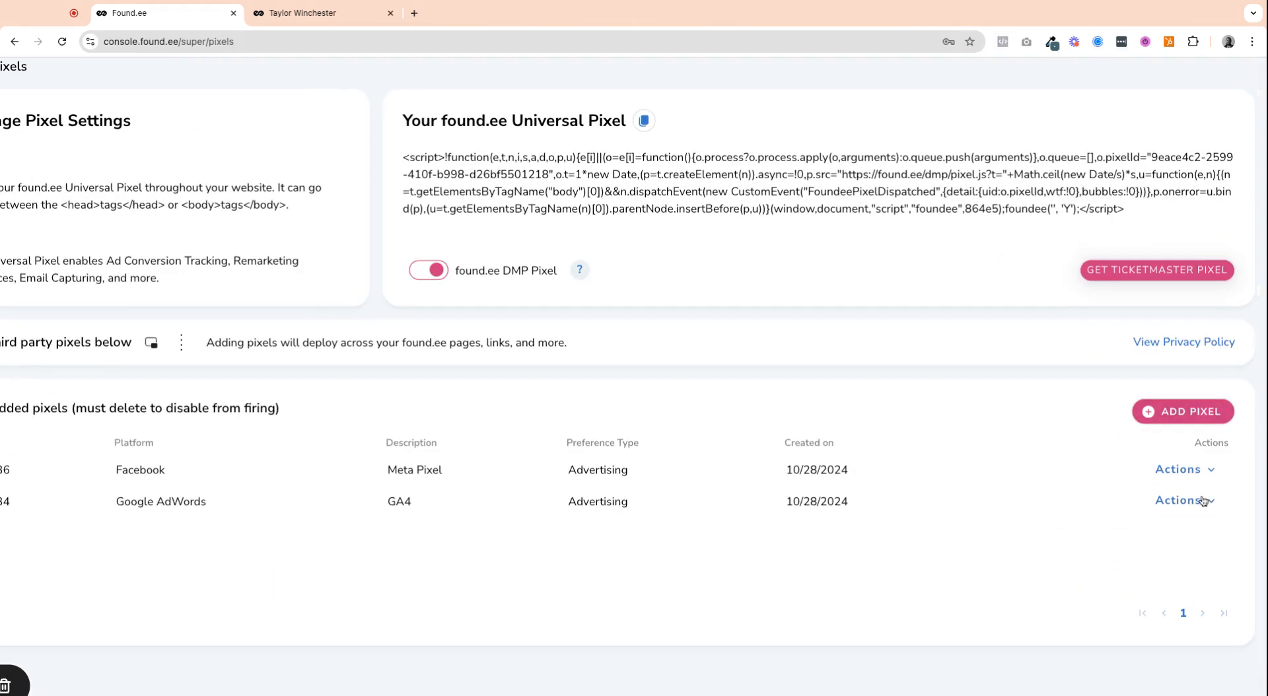
click(1182, 504)
scroll(1081, 503, right, 4)
scroll(1081, 504, down, 2)
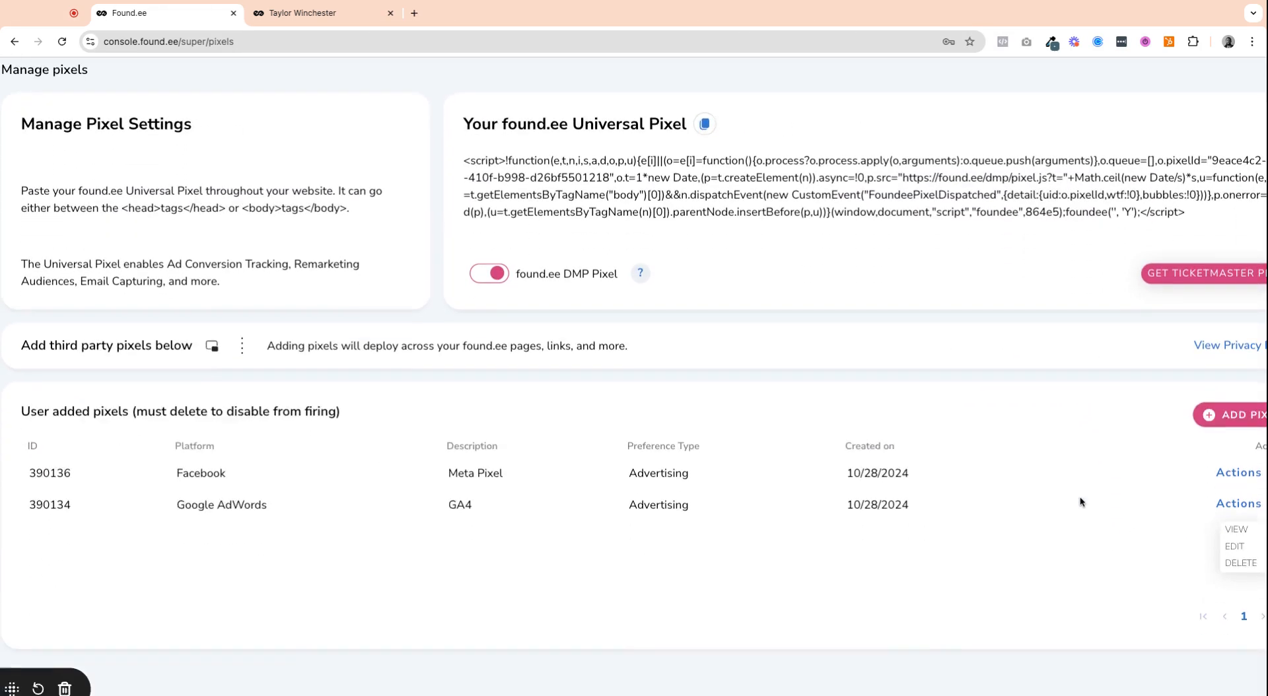
click(1166, 536)
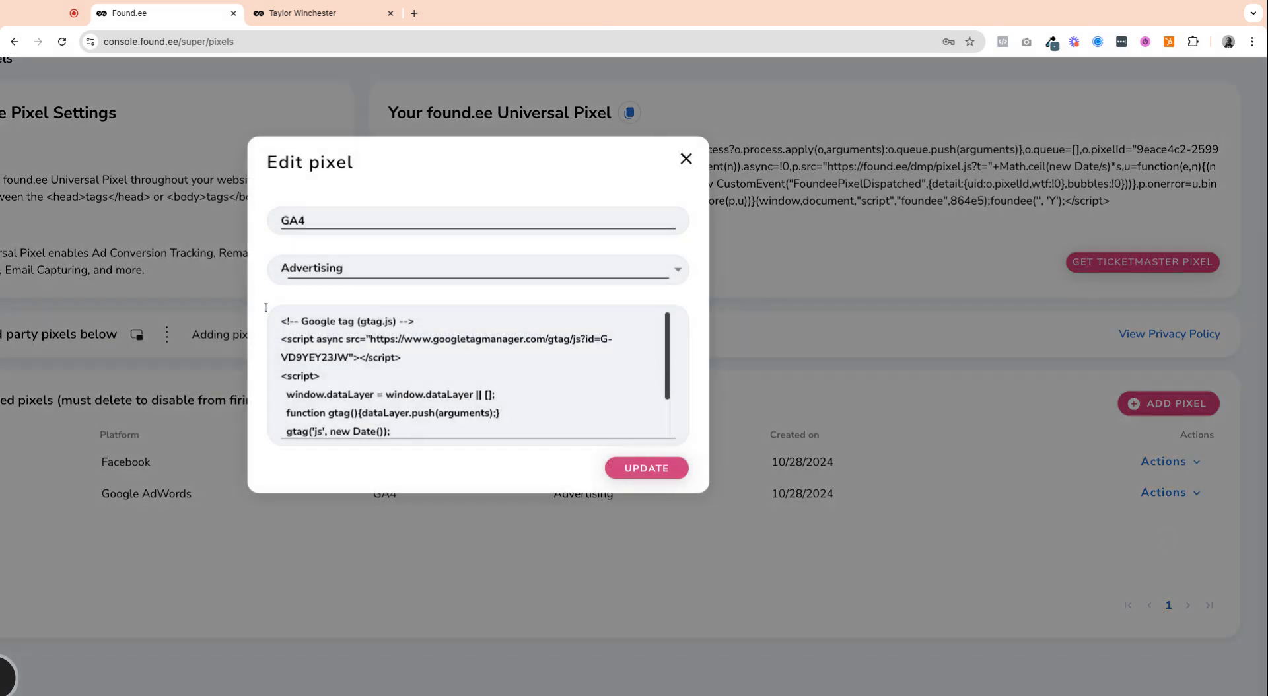
scroll(373, 340, down, 1)
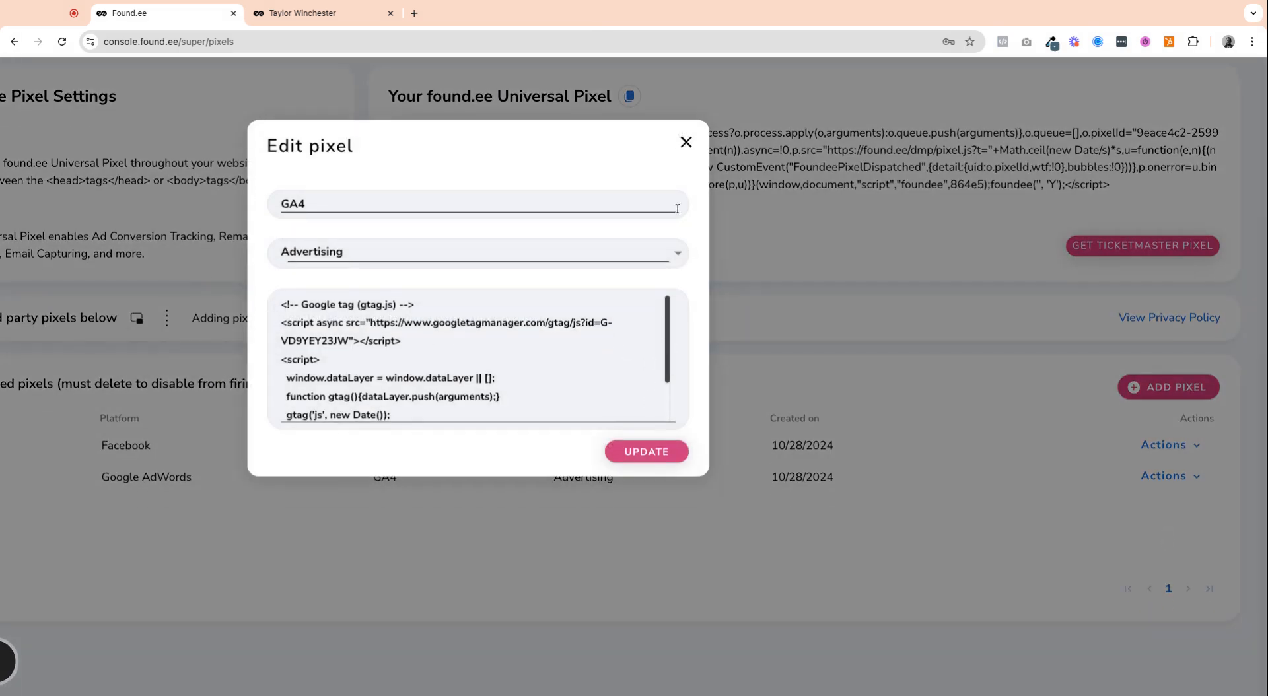
click(687, 142)
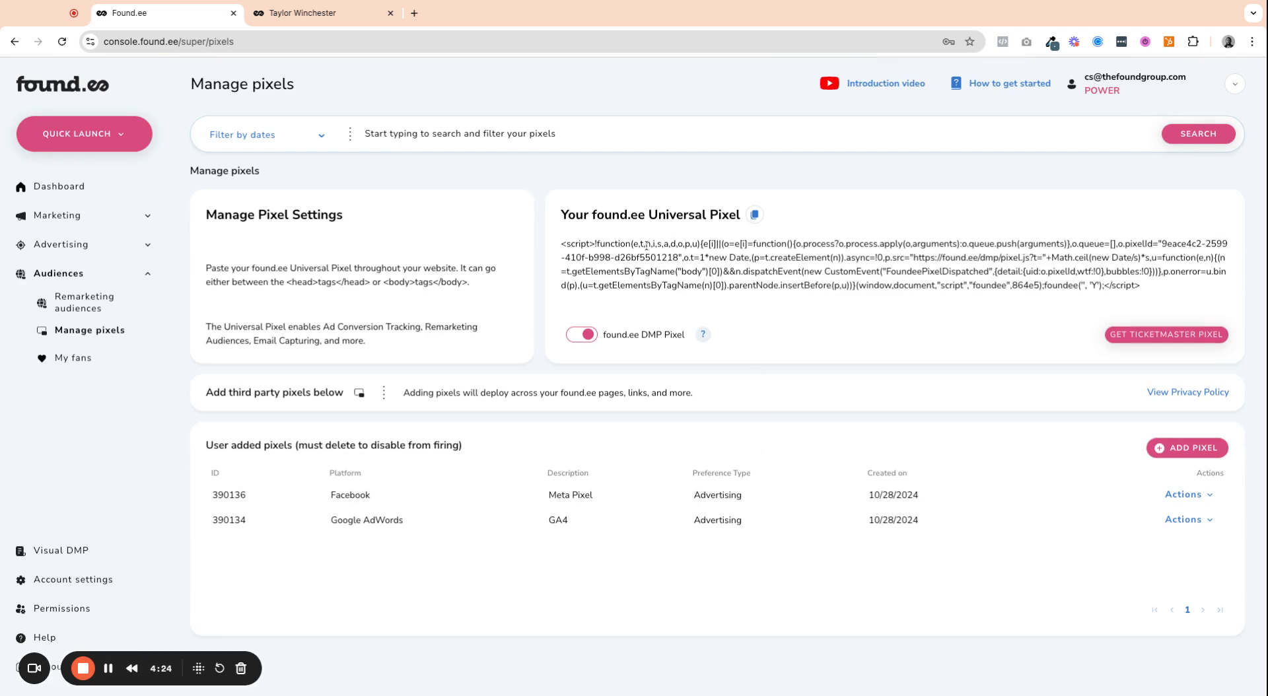
Step: Review the Universal Pixel script and the instructions for placing it between the website's head or body tags
triple_click(622, 255)
scroll(295, 274, up, 5)
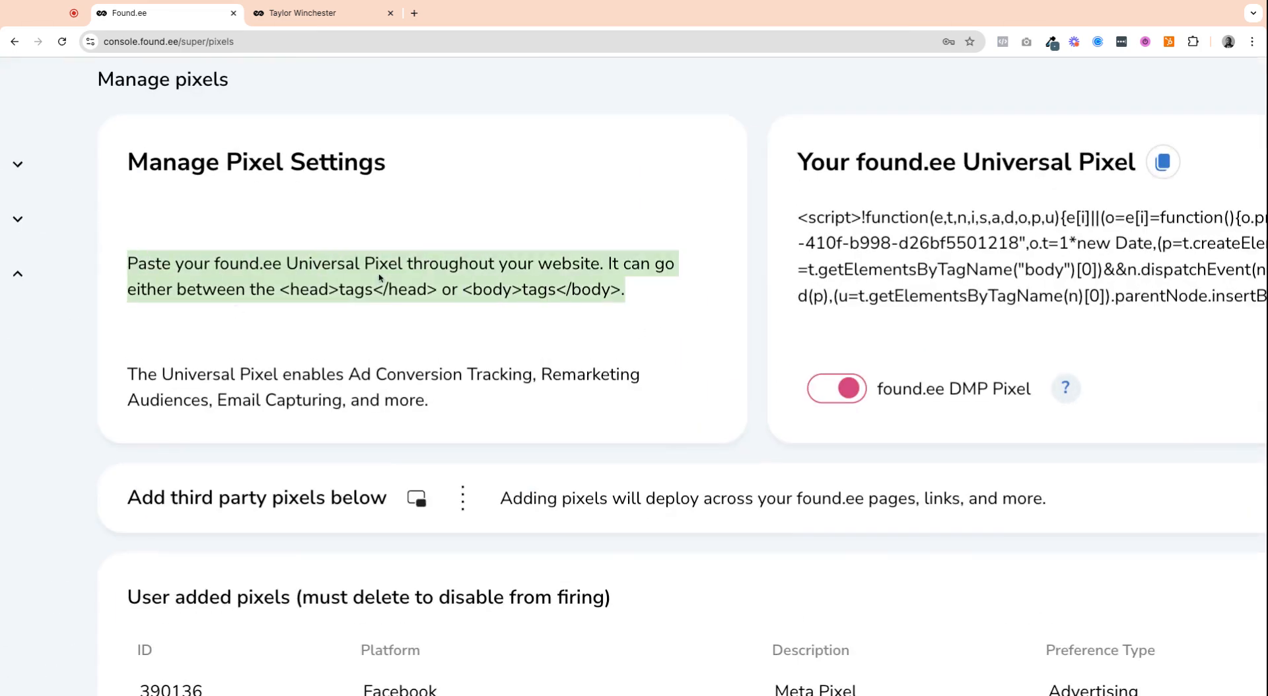
scroll(370, 279, down, 5)
scroll(371, 279, down, 3)
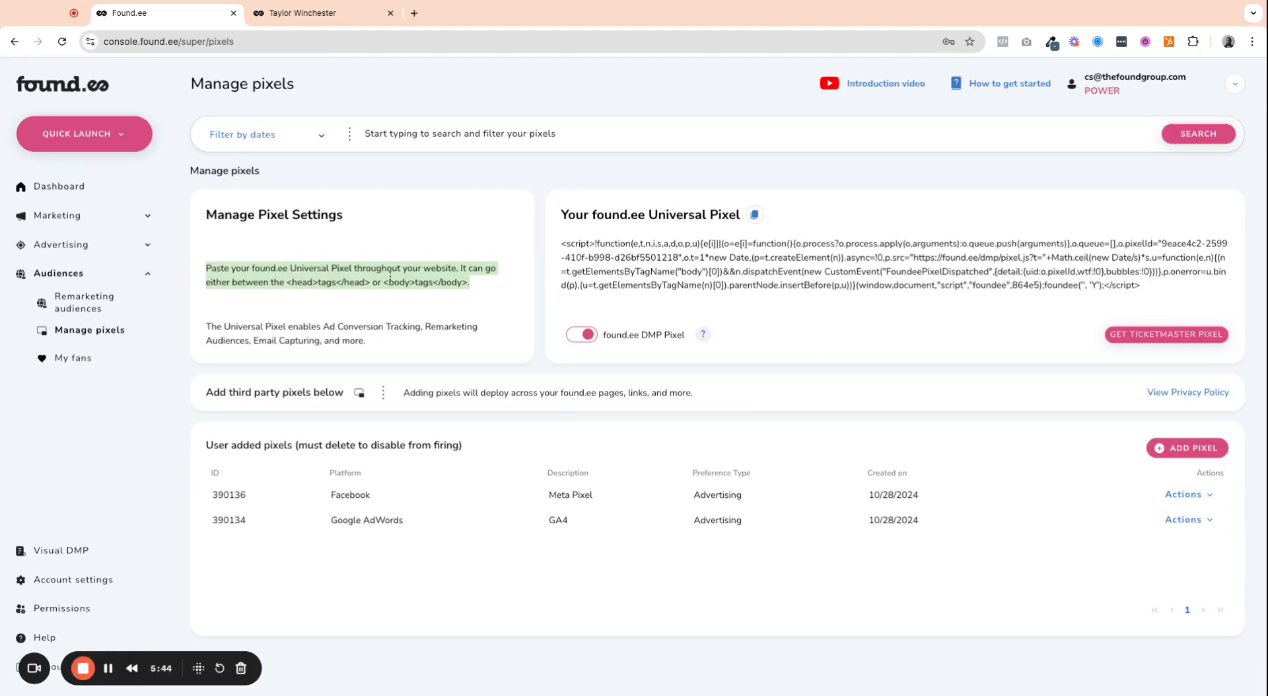